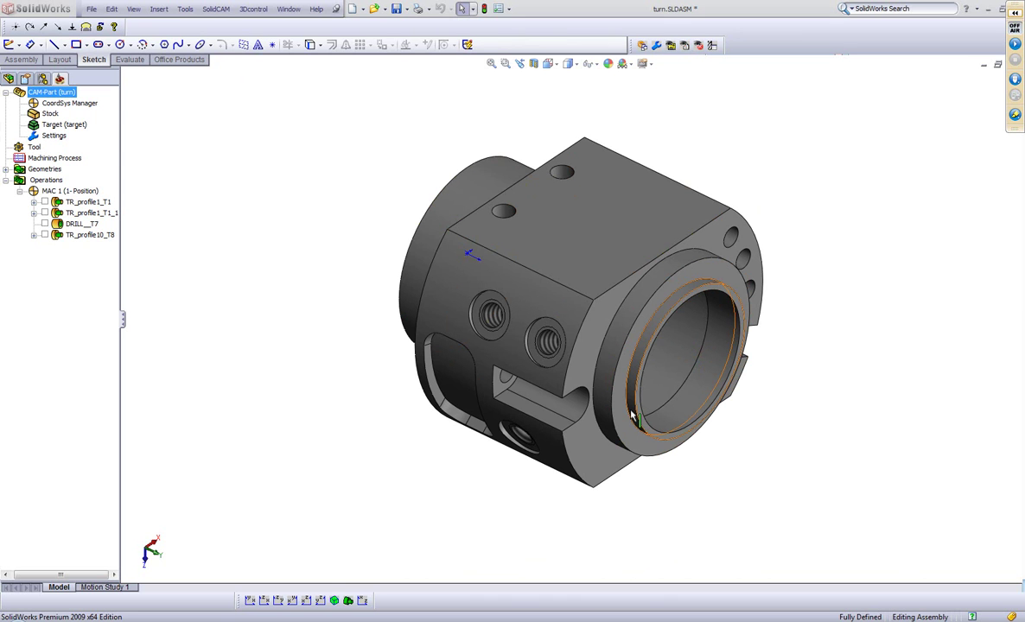
# - Run a SolidVerify simulation of all turning operations to completion, then close it
pyautogui.rightClick(37, 182)
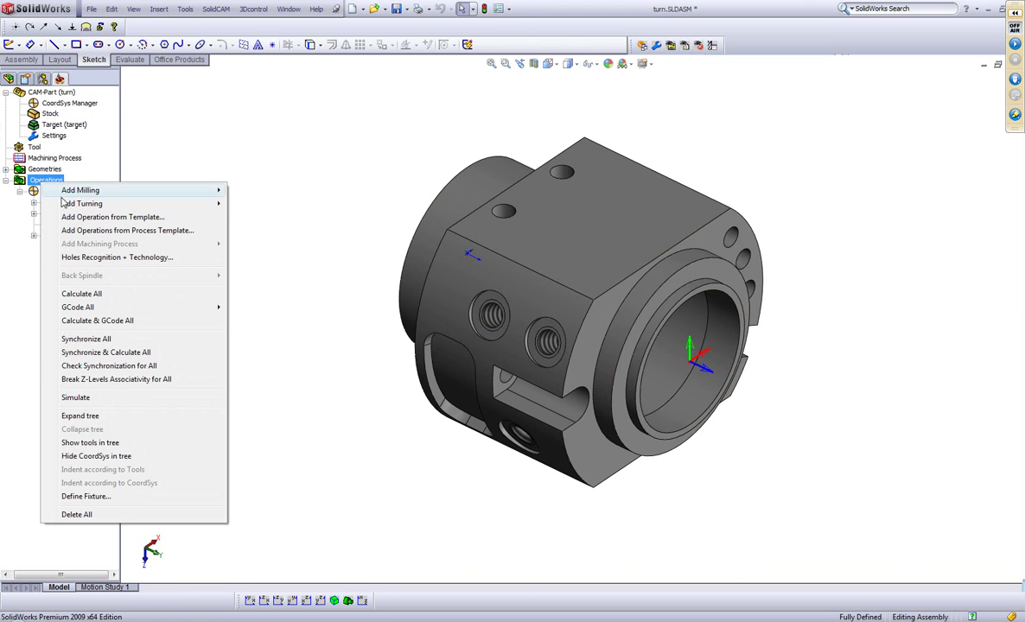
pyautogui.click(96, 399)
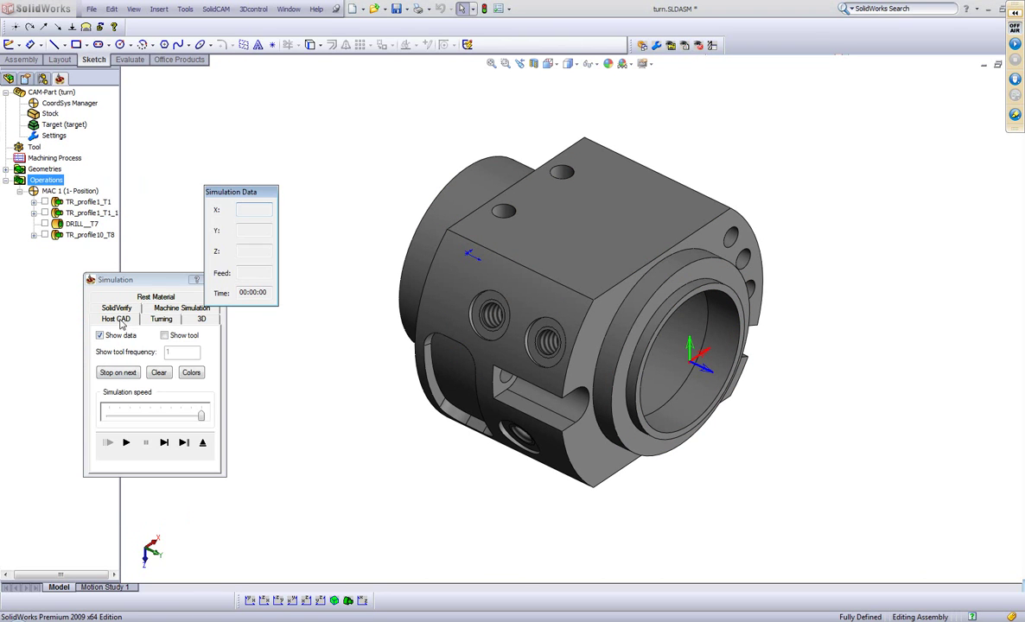
pyautogui.click(114, 307)
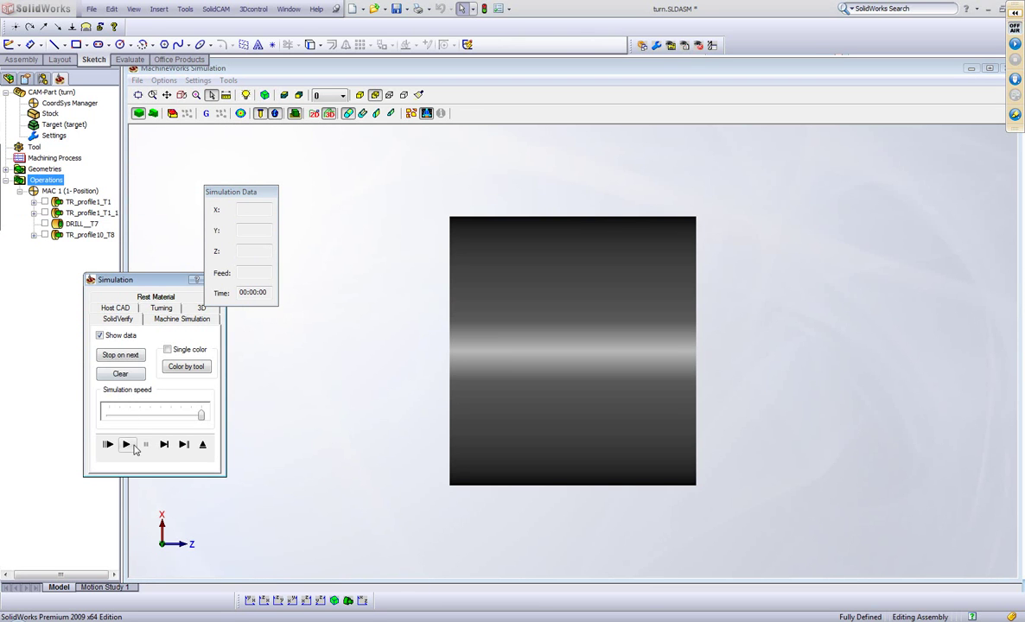
pyautogui.click(127, 444)
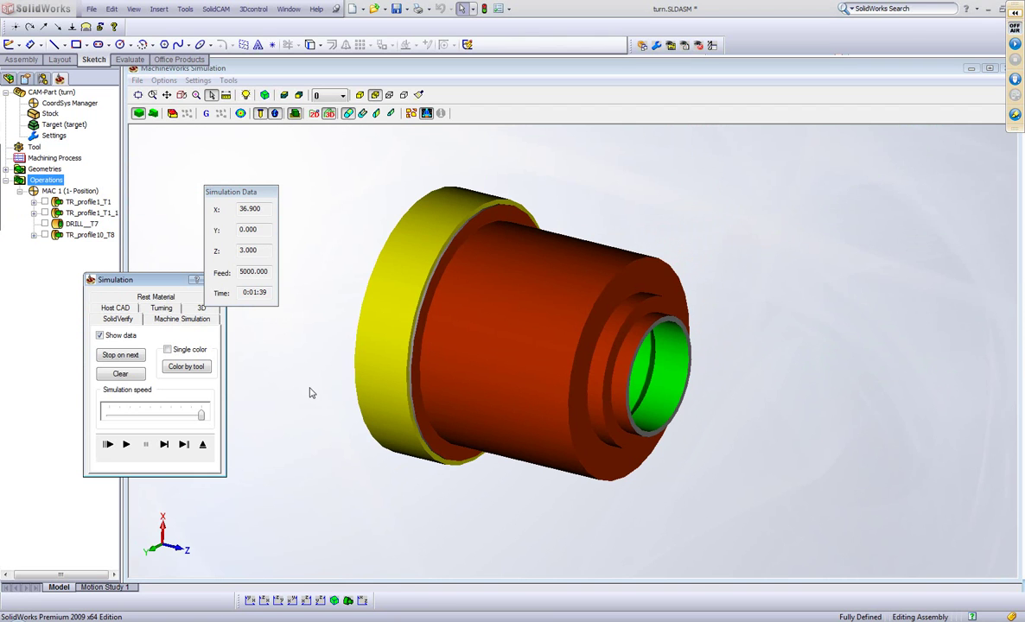
pyautogui.click(203, 446)
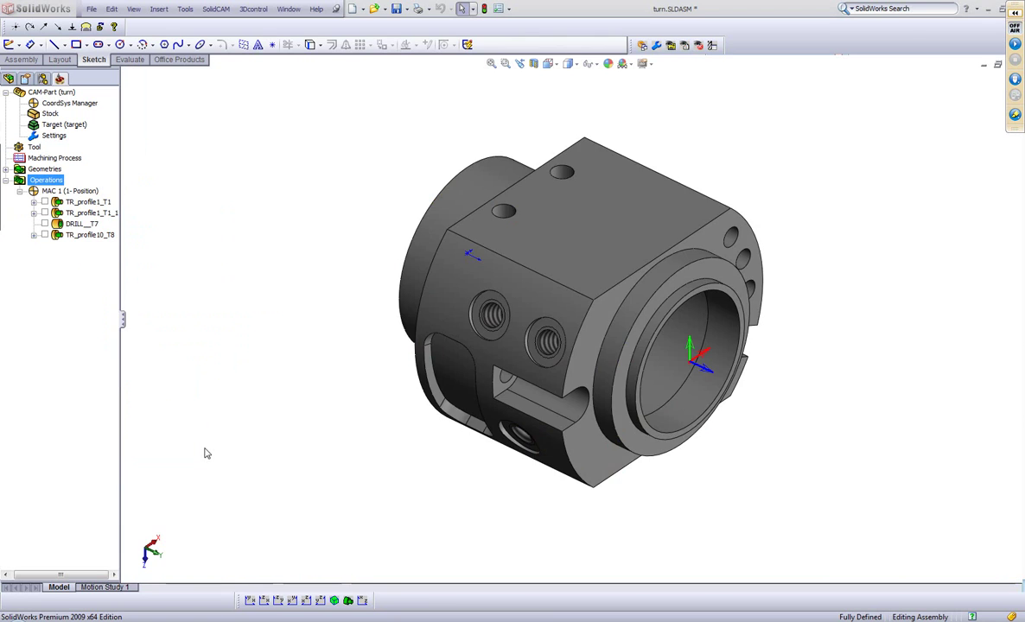
# - Export the turn CAM-Part's updated stock as turn.STL and acknowledge the success message
pyautogui.rightClick(49, 95)
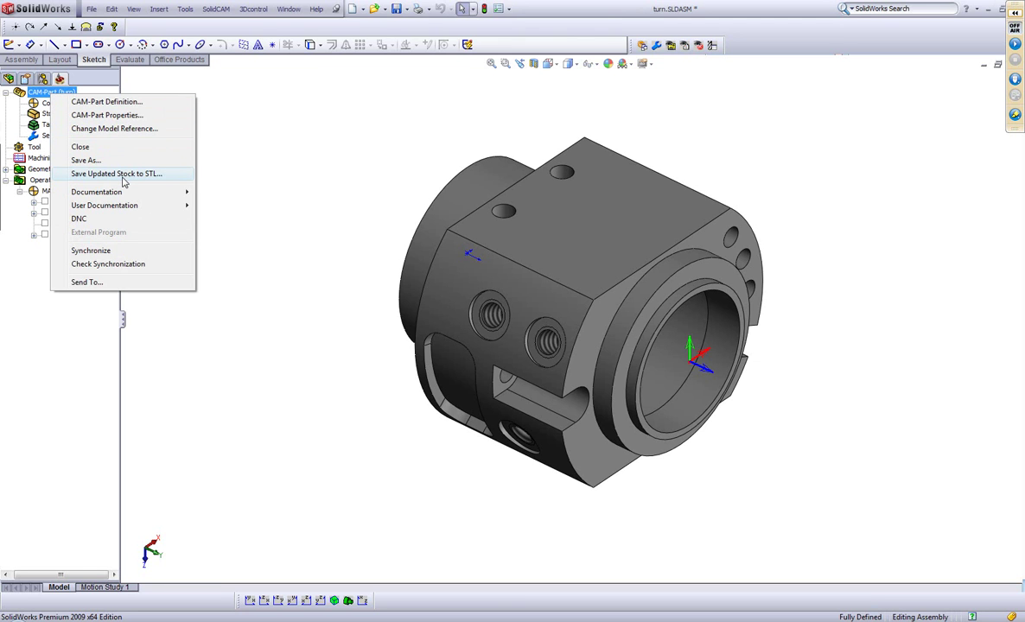
pyautogui.click(121, 174)
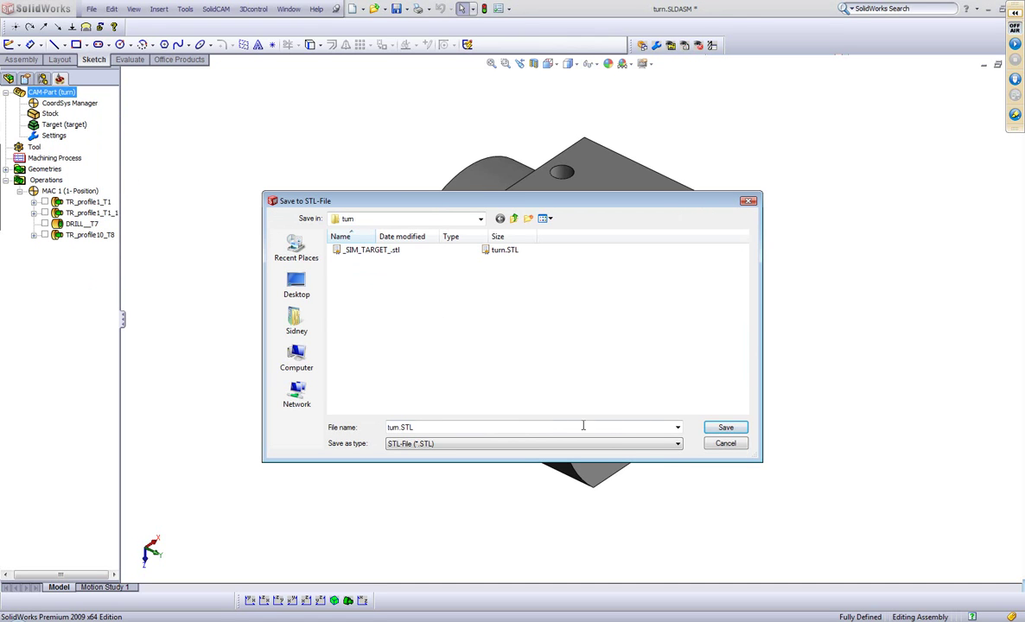
pyautogui.click(711, 431)
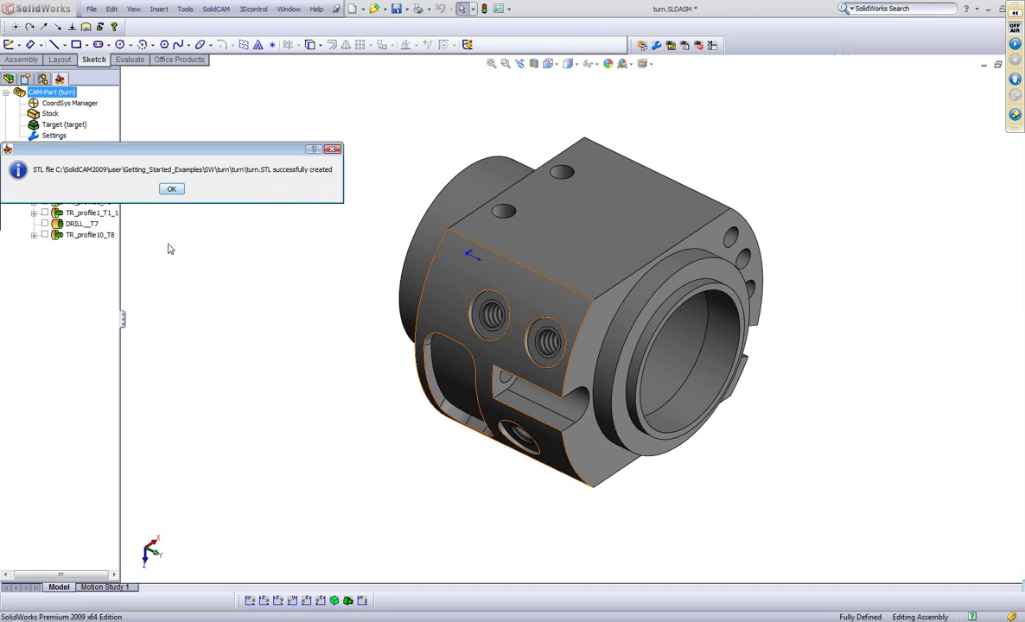
pyautogui.click(171, 189)
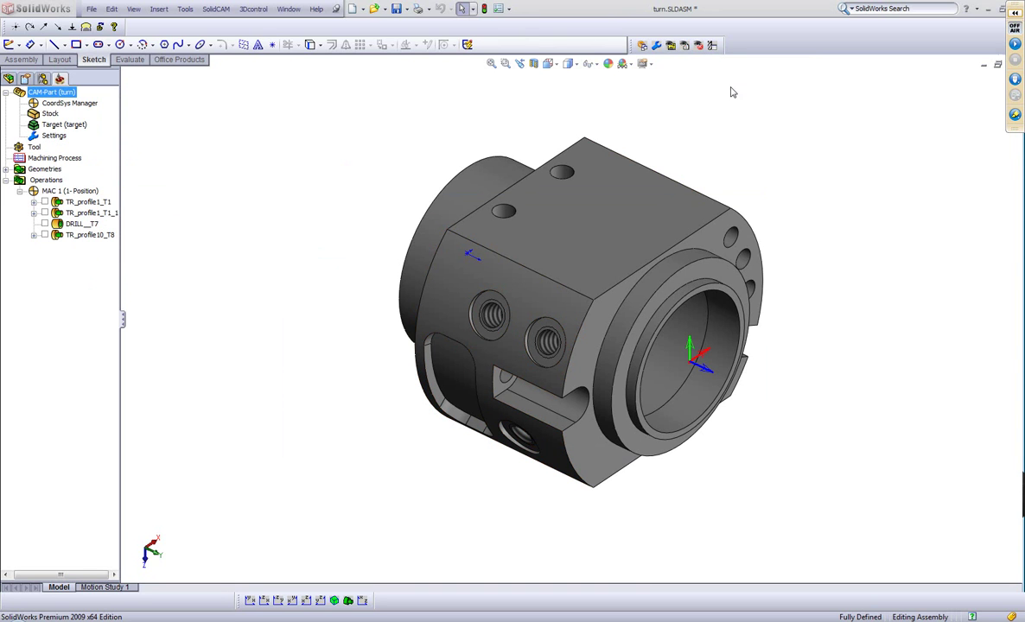
# - Close the turning CAM-Part and open the recently used m_t.SLDPRT part
pyautogui.rightClick(38, 91)
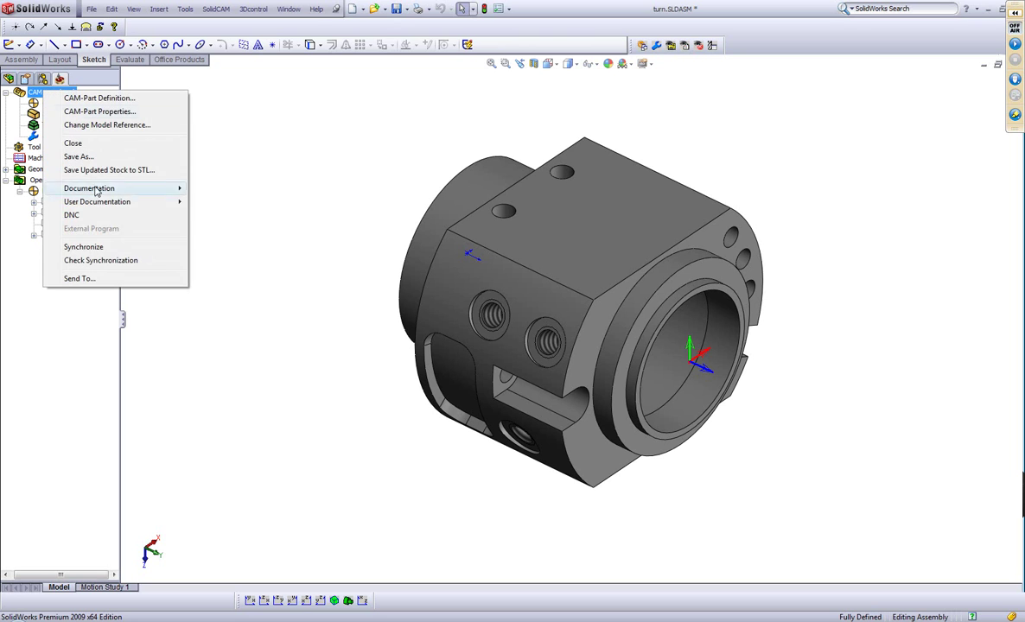
pyautogui.click(76, 143)
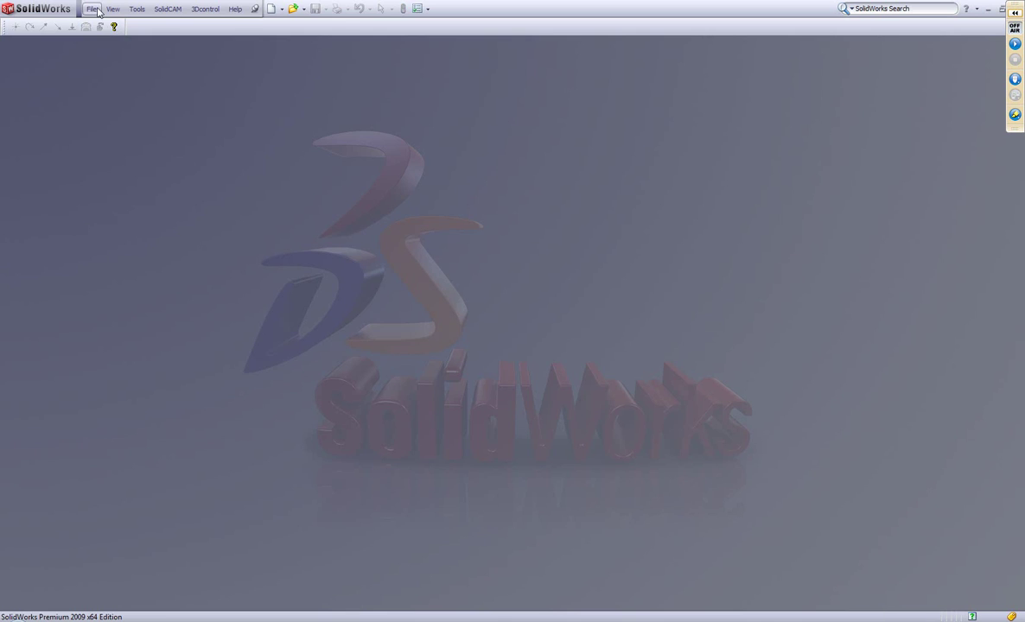
pyautogui.click(91, 9)
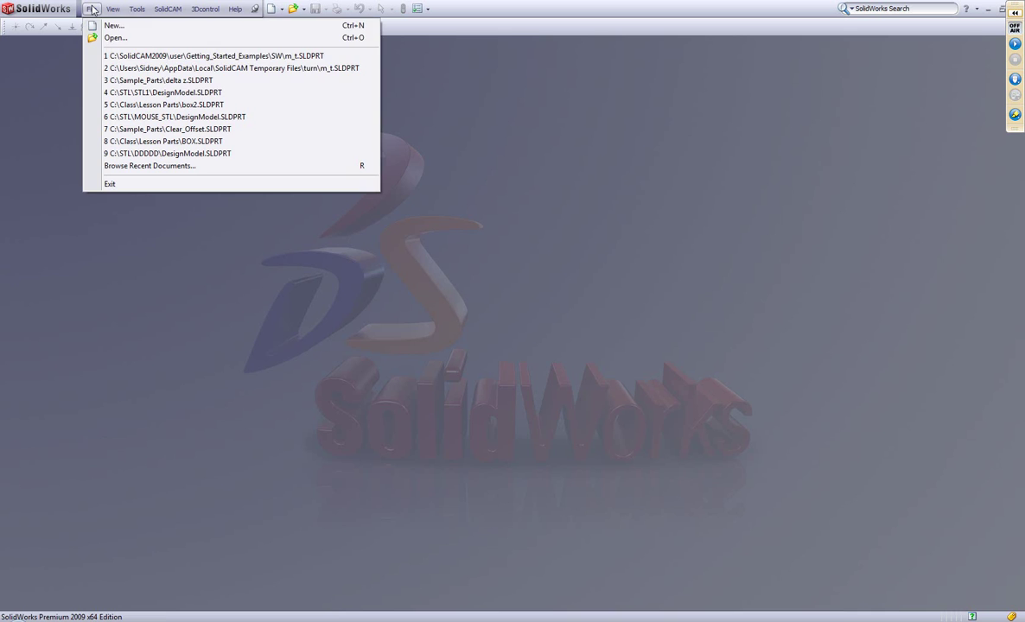
pyautogui.click(125, 57)
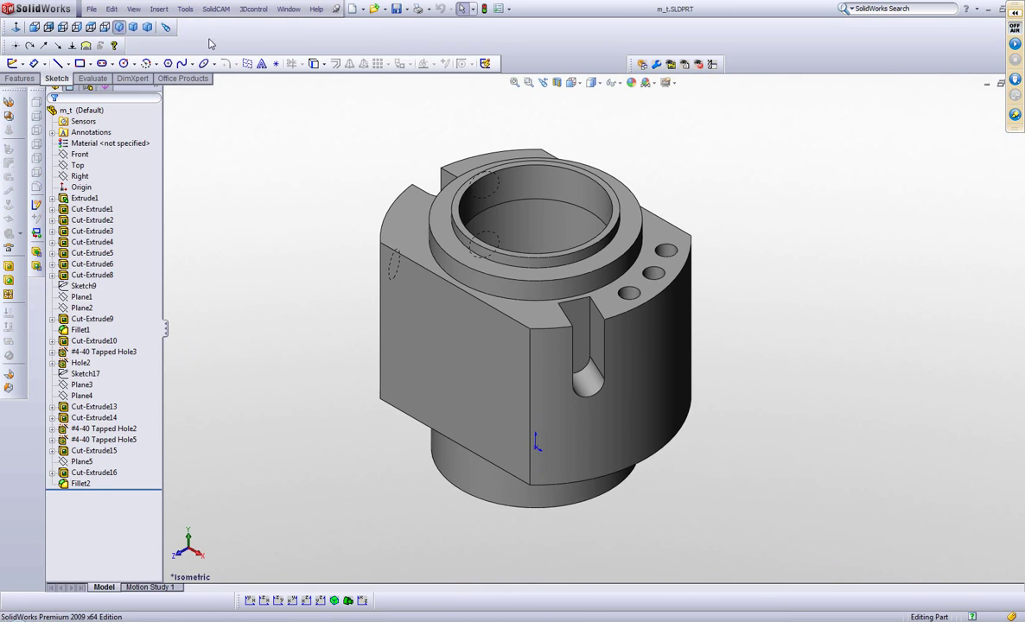
# - Create a new milling CAM-Part named m_t-1 in the C:\STL directory
pyautogui.click(215, 11)
pyautogui.moveTo(227, 25)
pyautogui.click(343, 25)
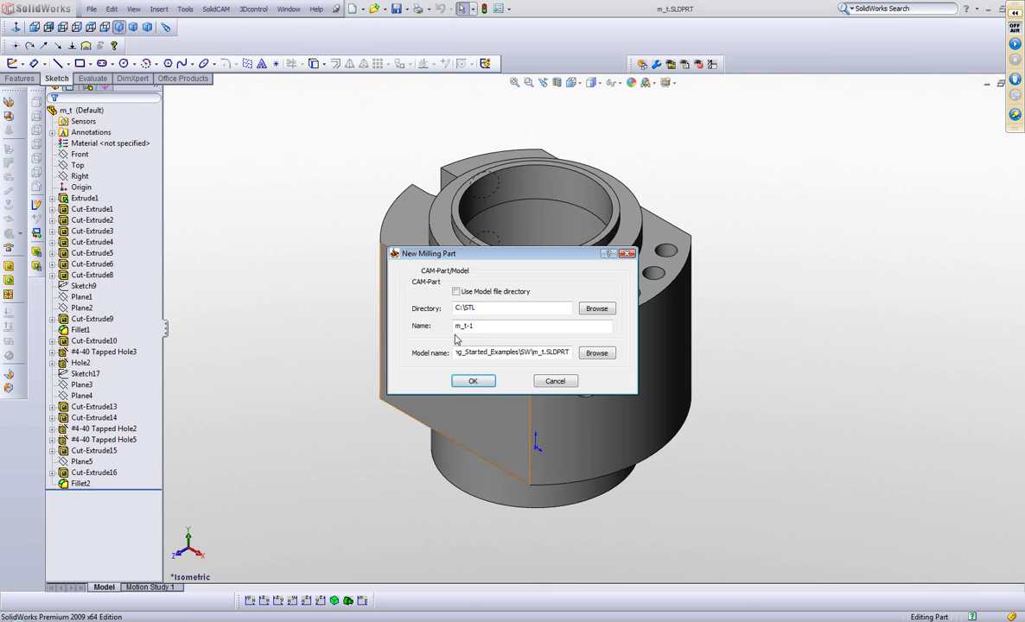
pyautogui.click(457, 293)
pyautogui.click(456, 292)
# - Define coordinate system MAC 1 on the slot's face, accepting lower level -27.7
pyautogui.click(472, 381)
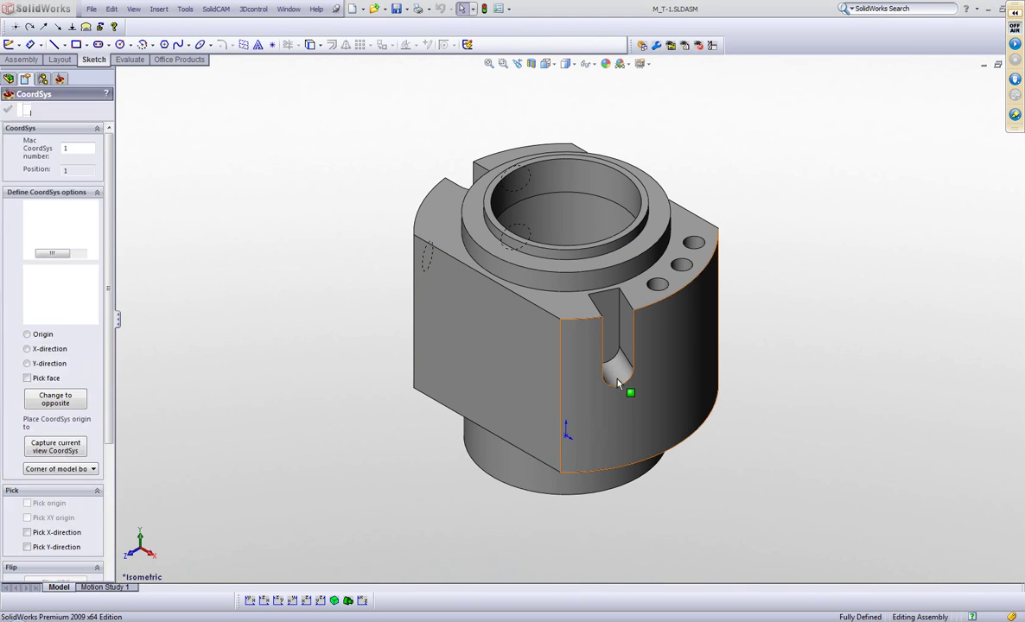
pyautogui.click(613, 329)
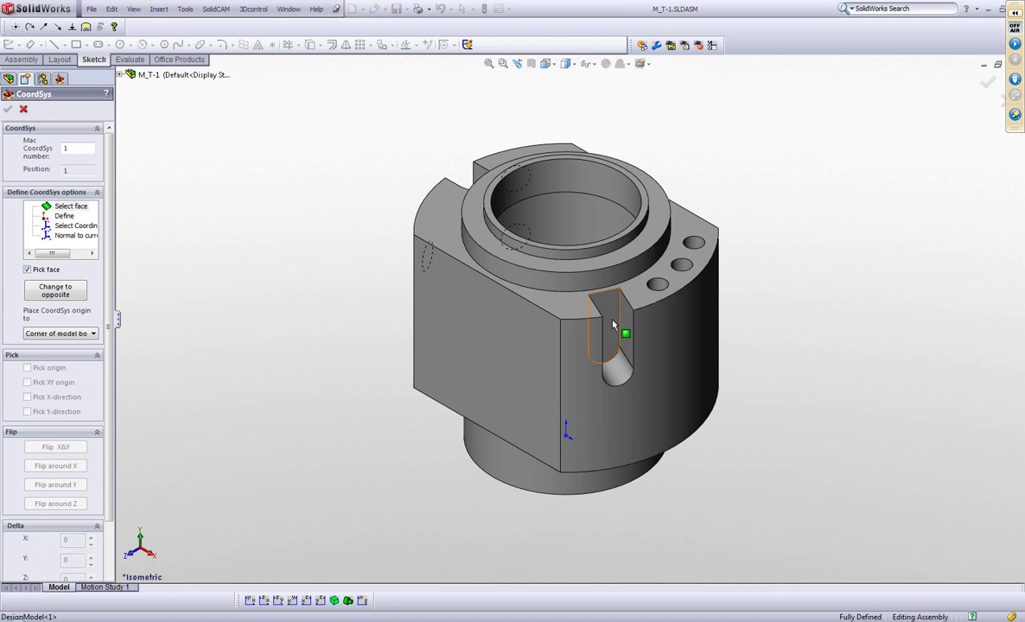
pyautogui.click(613, 327)
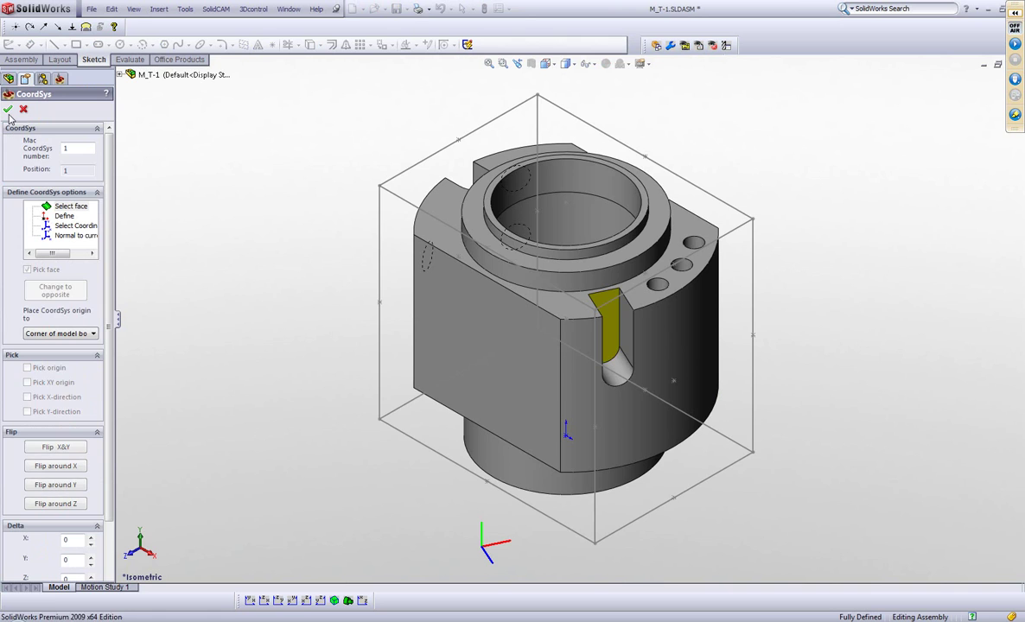
pyautogui.click(8, 109)
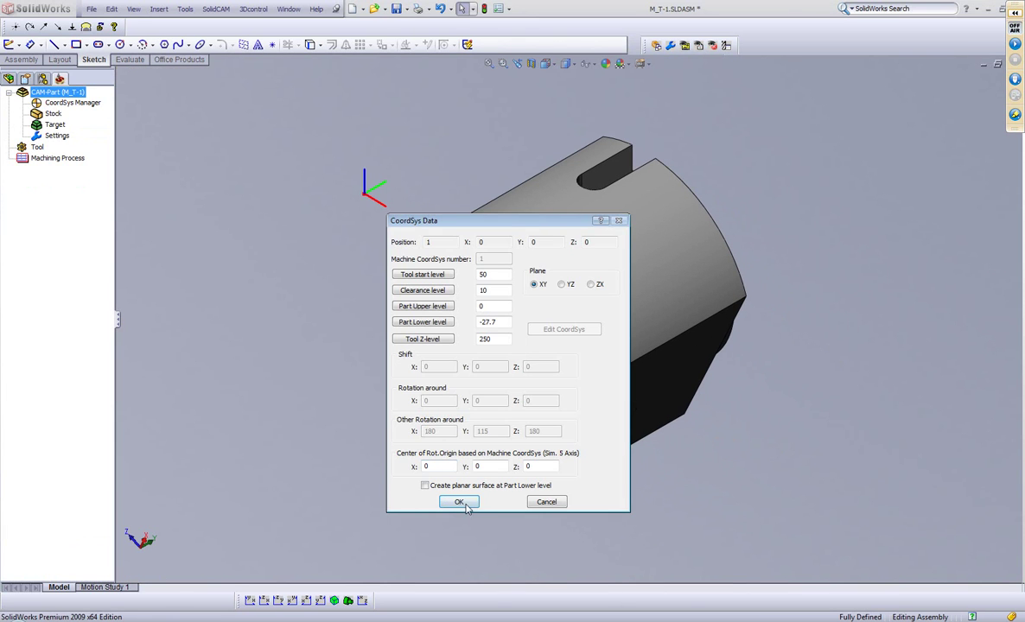
pyautogui.click(465, 502)
# - Finish the coordinate systems and define the milling stock from the STL file turn.STL
pyautogui.click(9, 111)
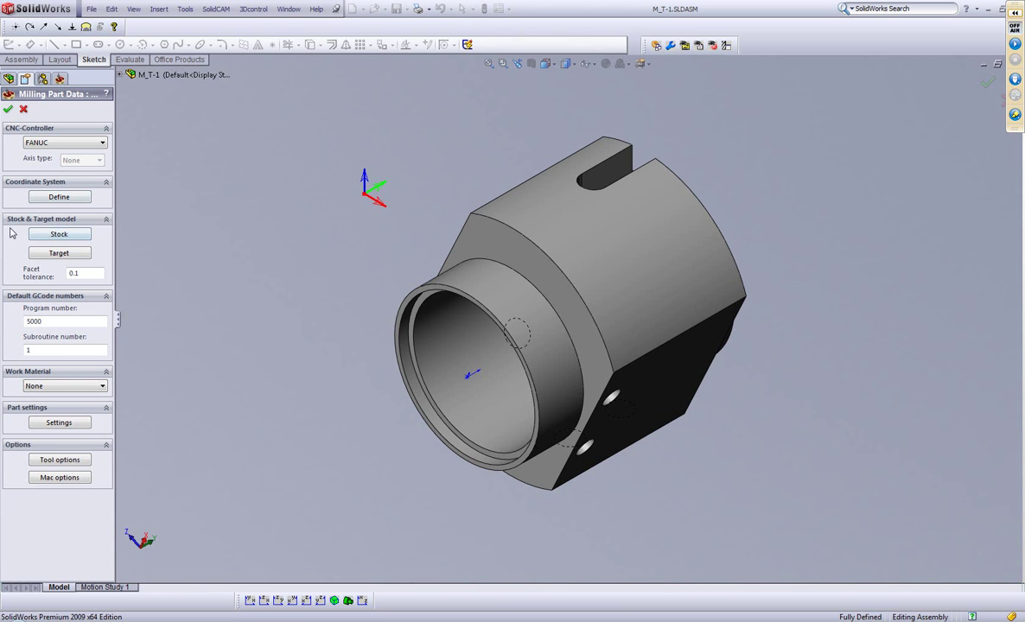
pyautogui.click(42, 233)
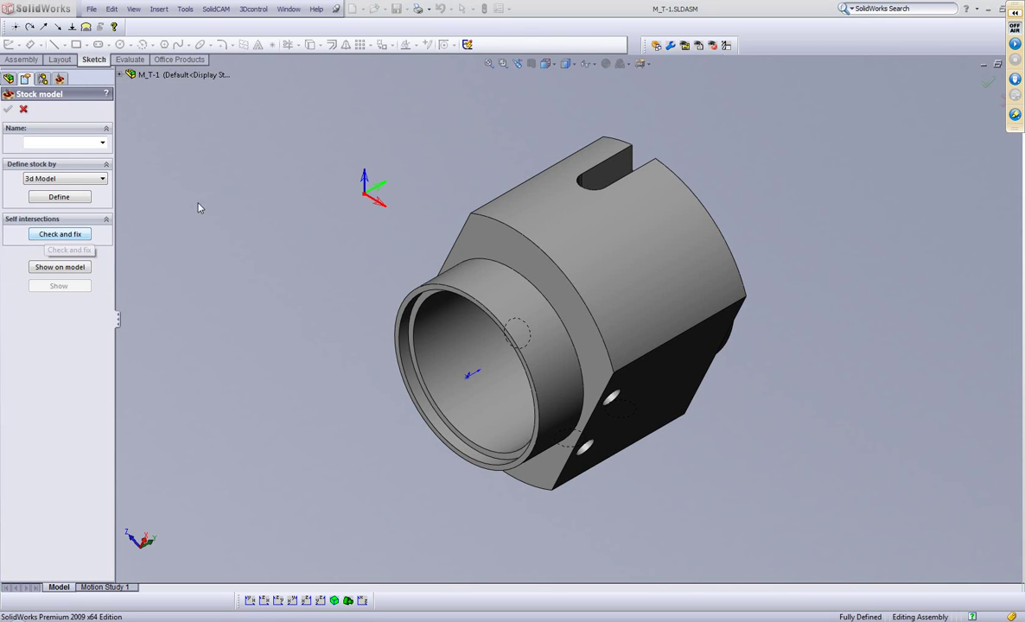
pyautogui.click(78, 183)
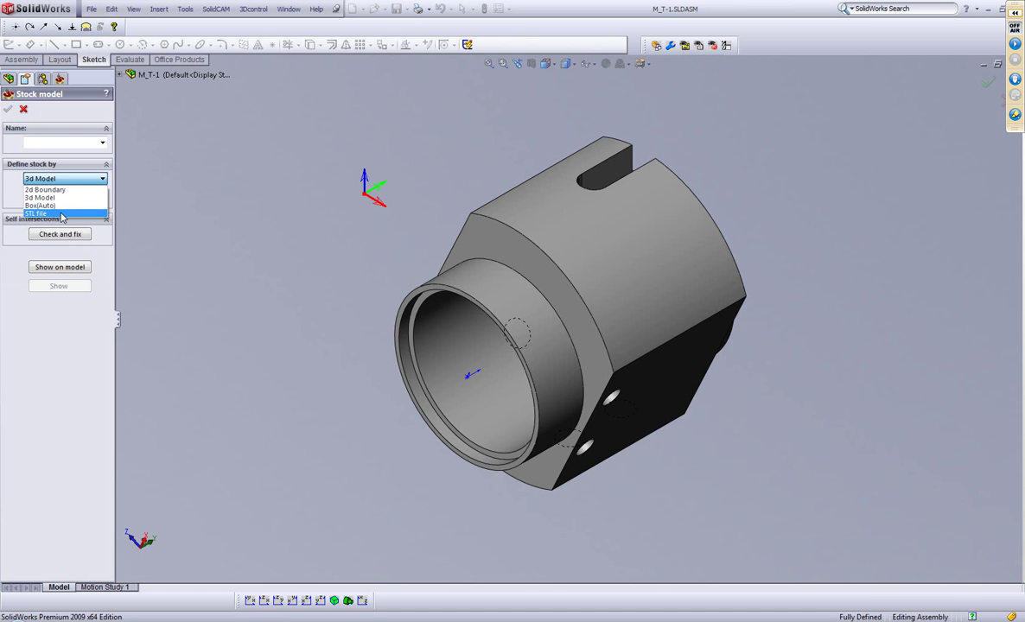
pyautogui.click(61, 214)
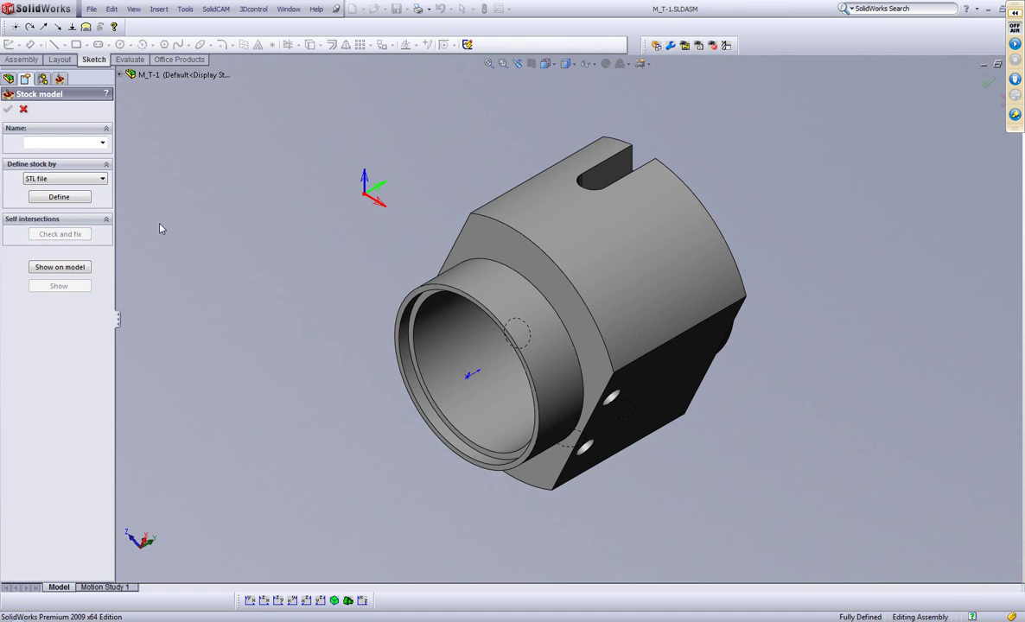
pyautogui.click(59, 198)
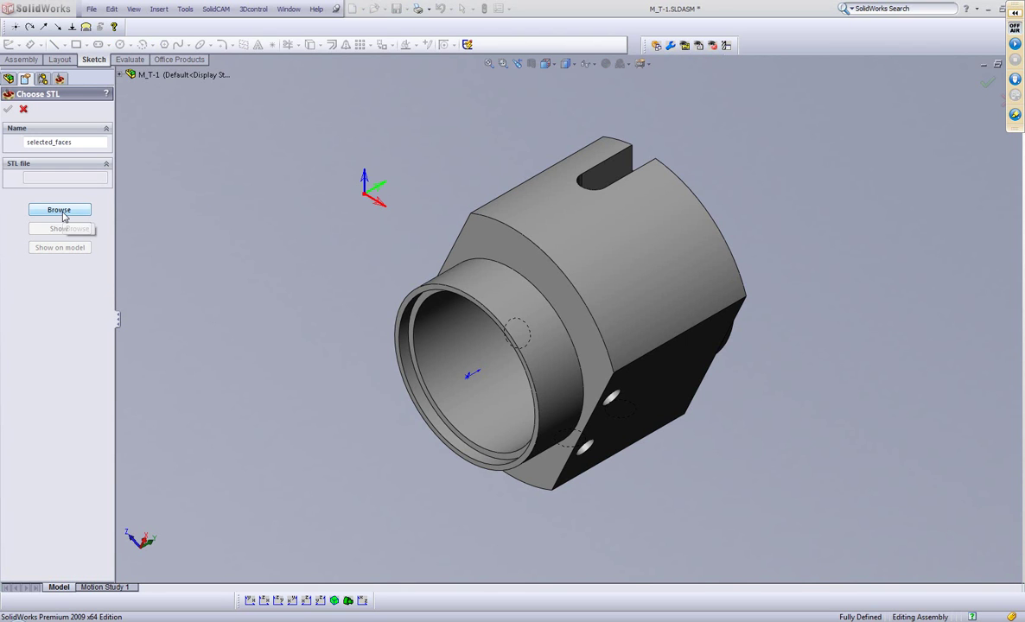
pyautogui.click(59, 212)
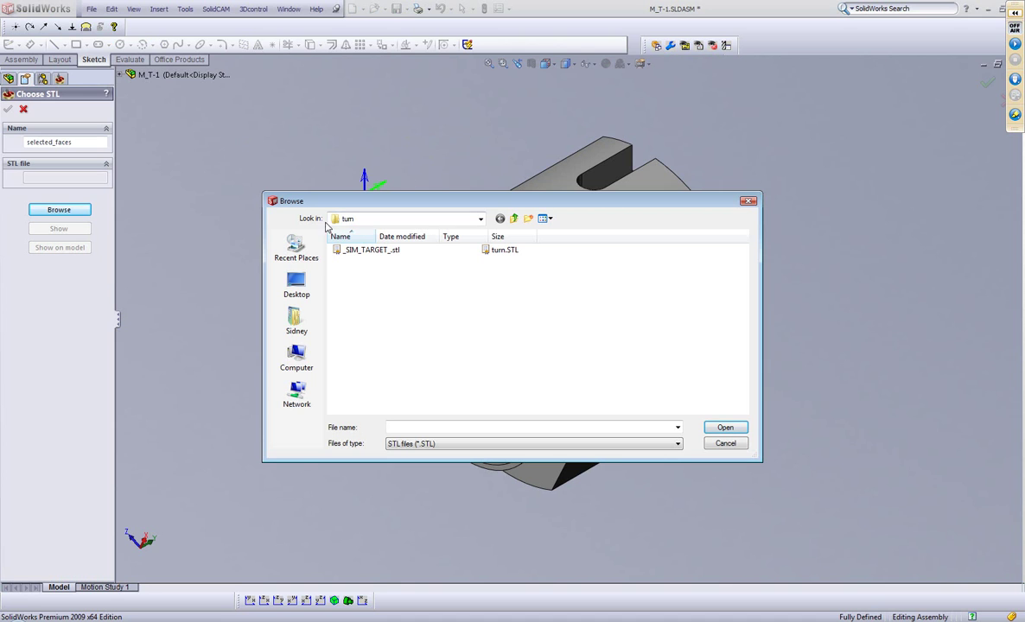
pyautogui.click(502, 251)
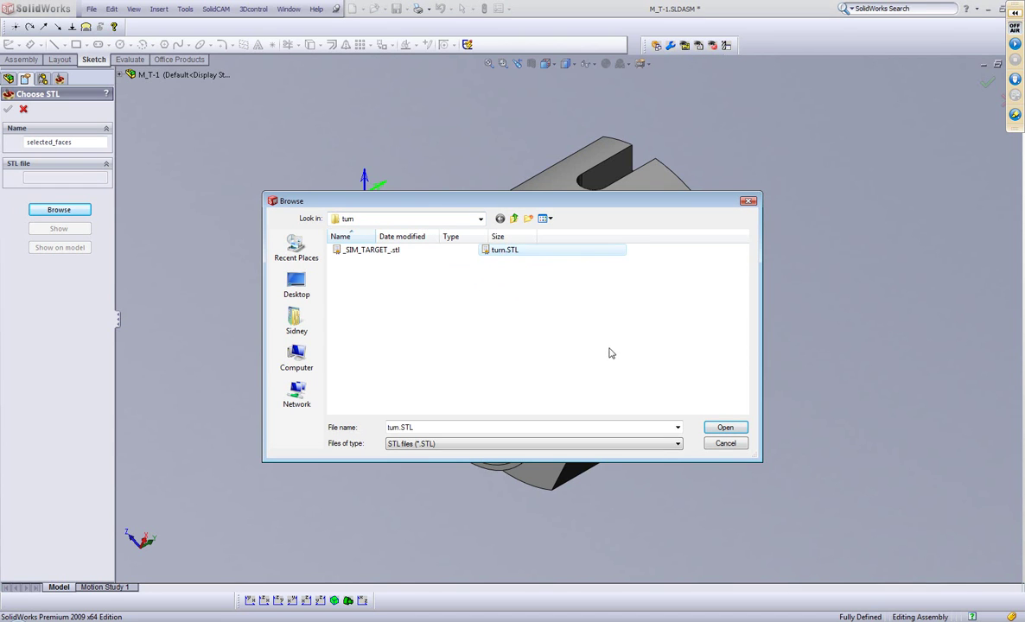
pyautogui.click(725, 429)
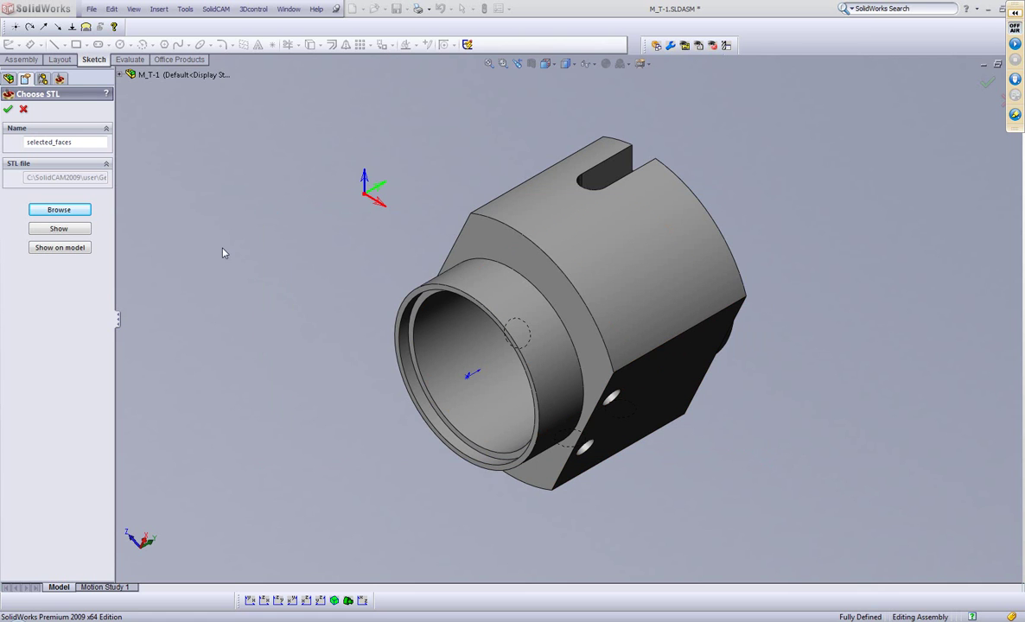
# - Preview the turn.STL stock shape, then overlay it on the M_T-1 milling model
pyautogui.click(58, 229)
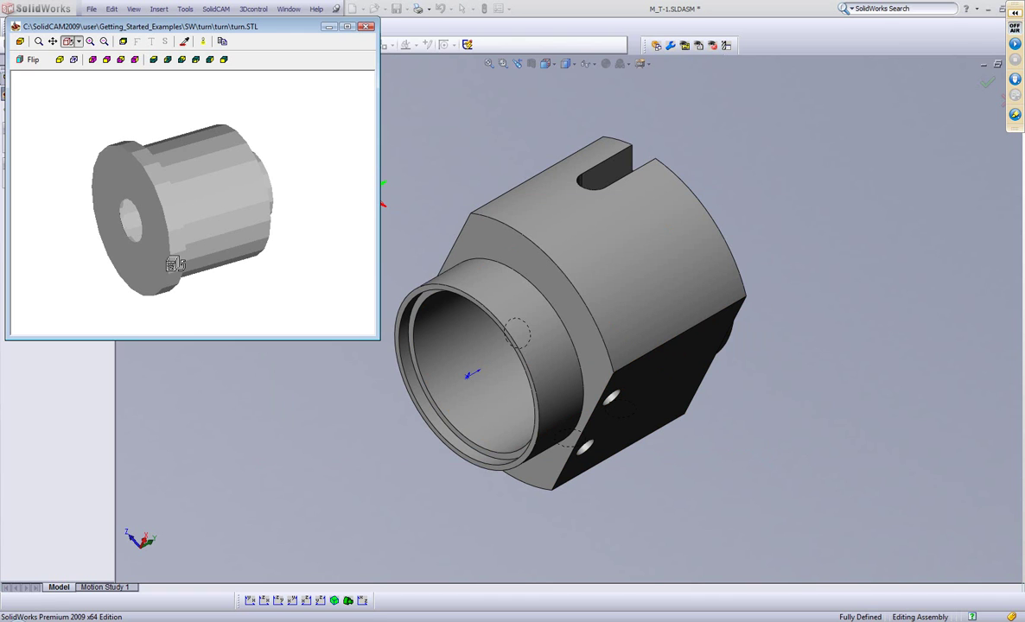
pyautogui.click(332, 26)
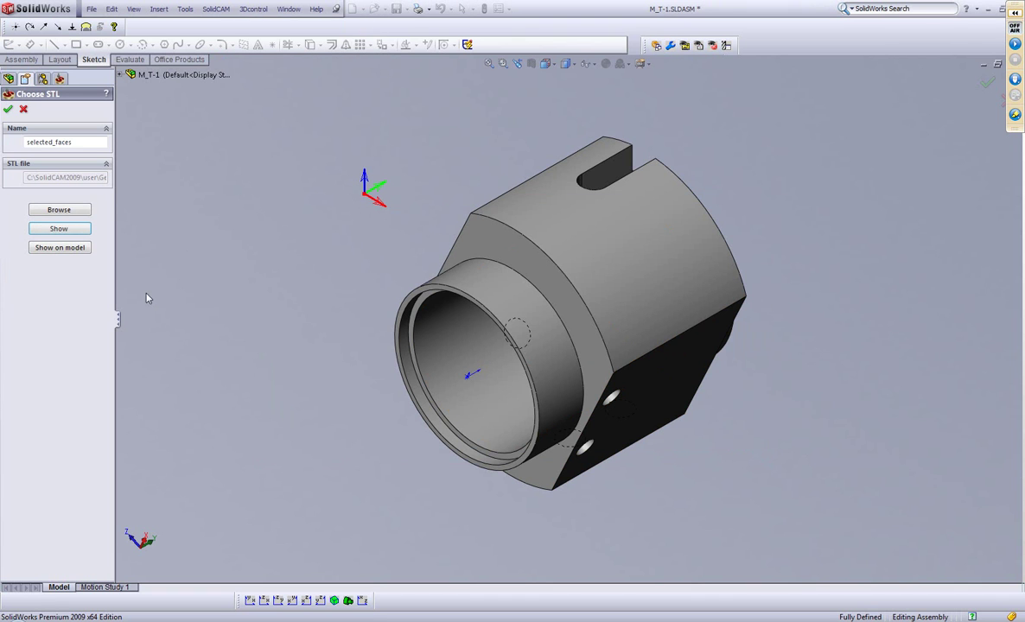
pyautogui.click(59, 248)
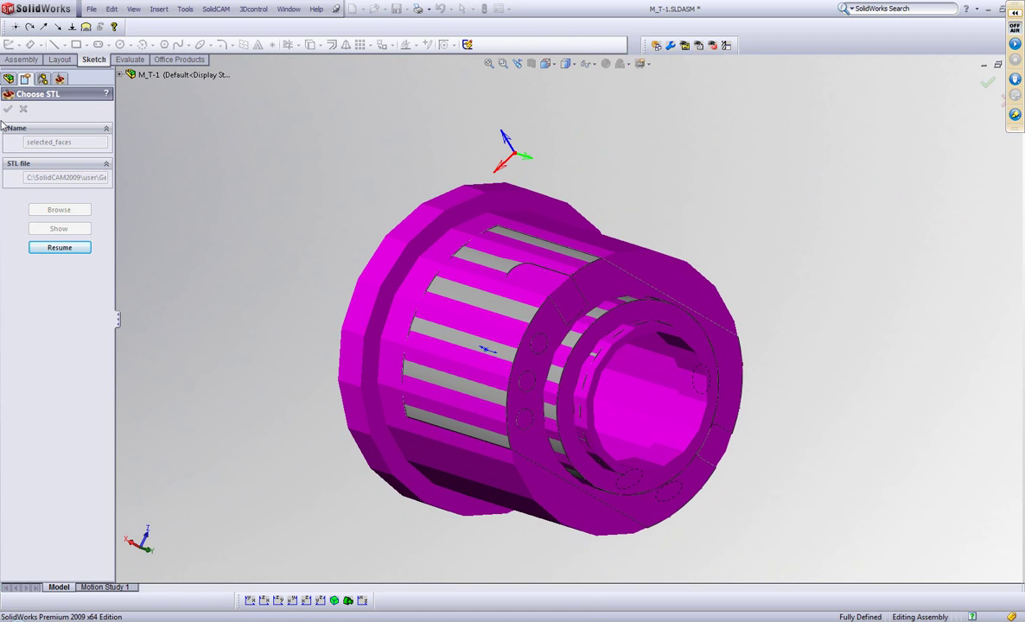
# - Confirm the STL stock model and the milling part data
pyautogui.click(60, 248)
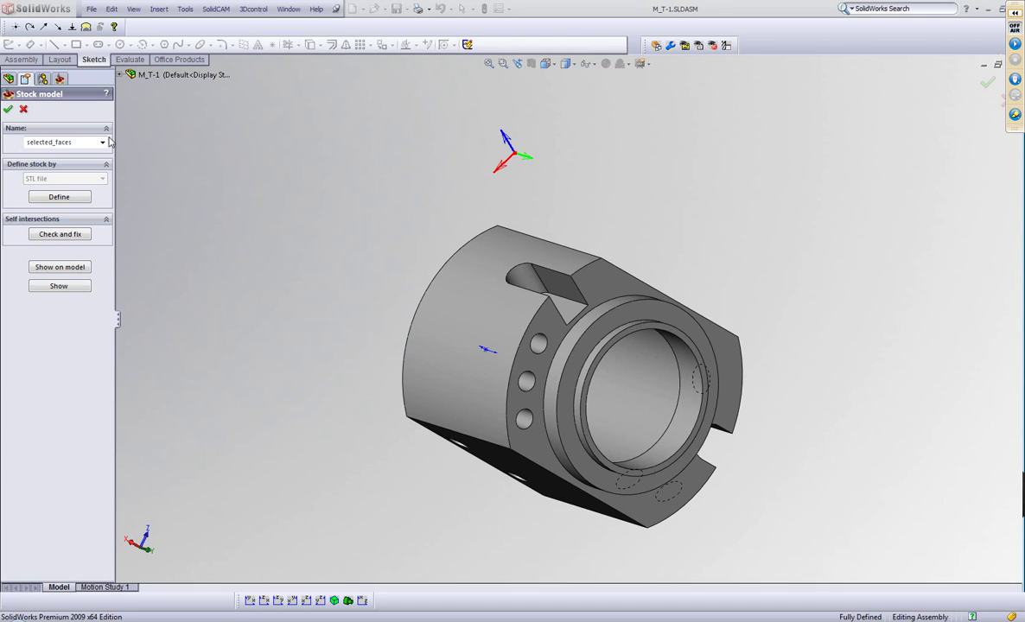
pyautogui.click(7, 110)
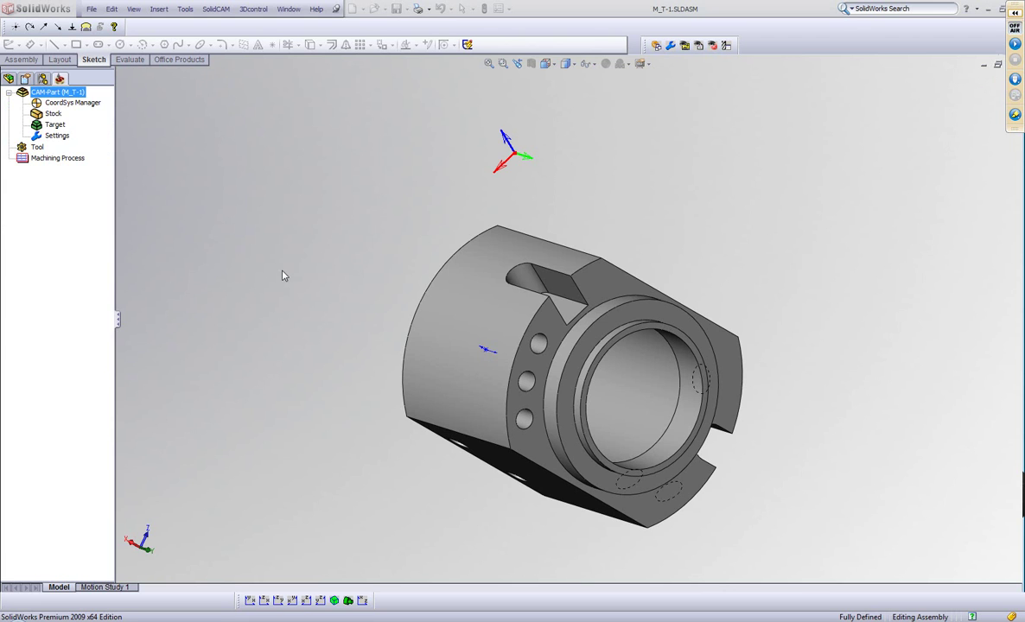
pyautogui.click(7, 109)
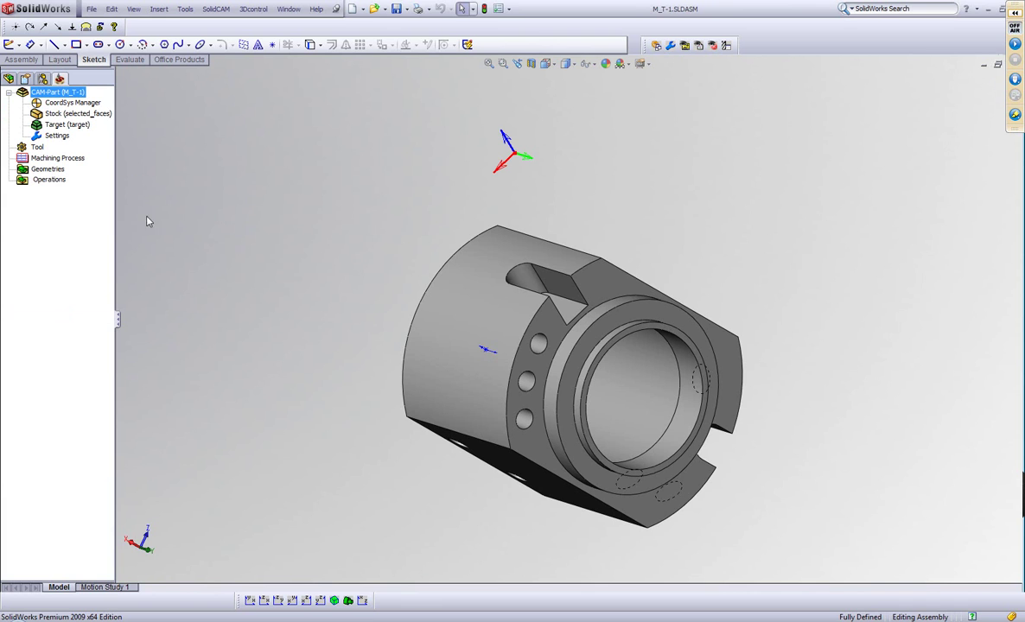
# - Add a Profile operation and chain the slot's edges as its 'contour' geometry
pyautogui.rightClick(47, 181)
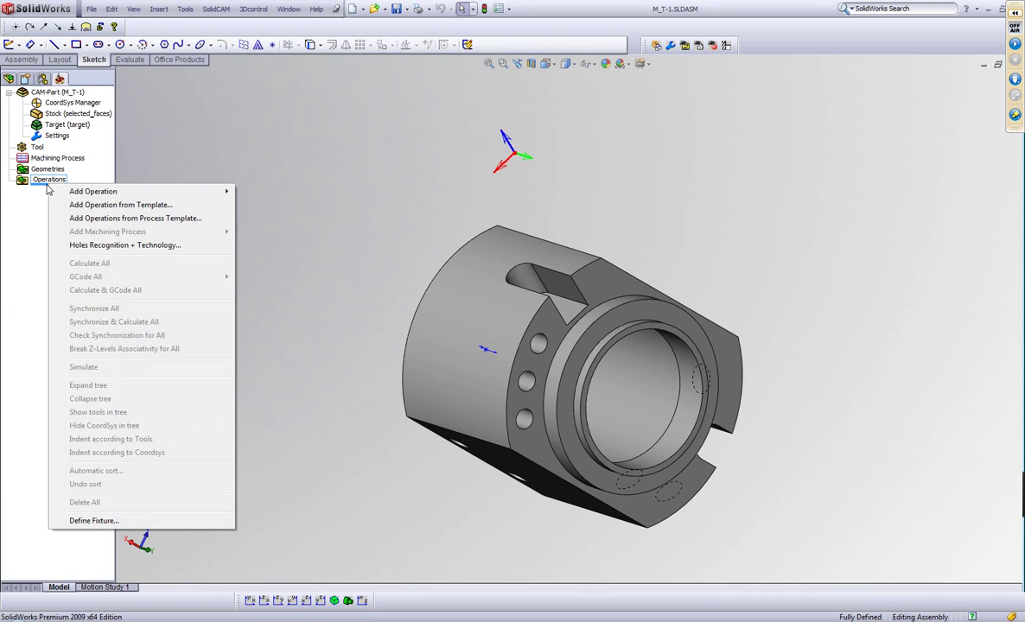
pyautogui.moveTo(95, 191)
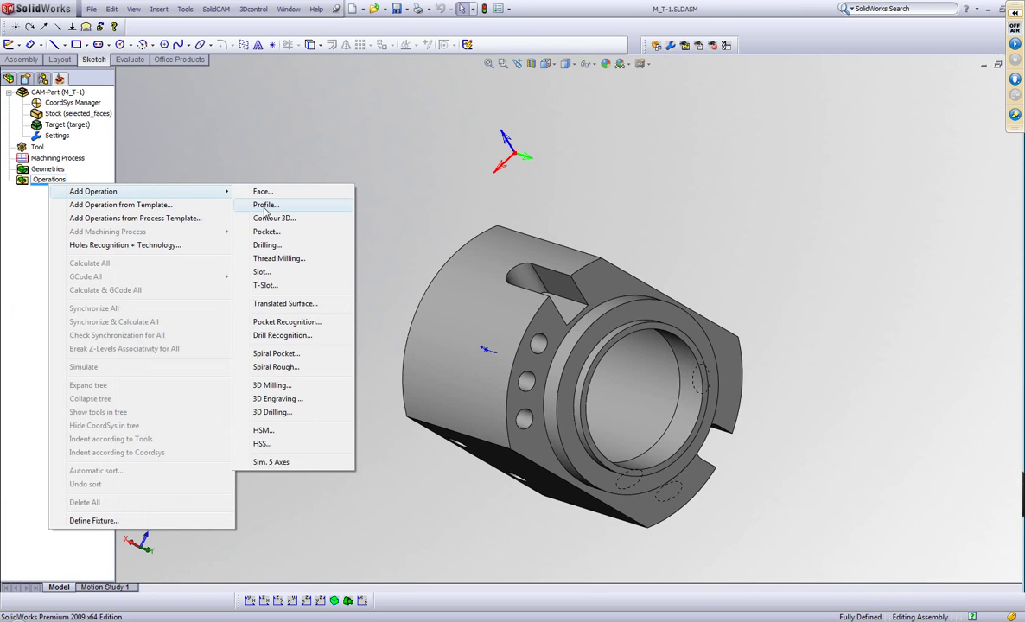
pyautogui.click(264, 206)
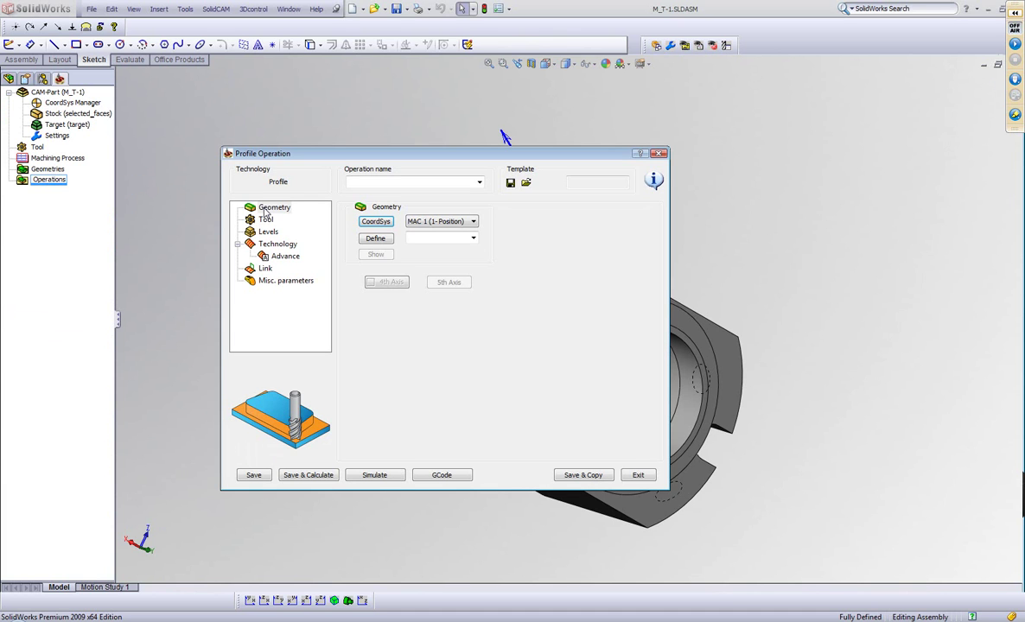
pyautogui.click(375, 239)
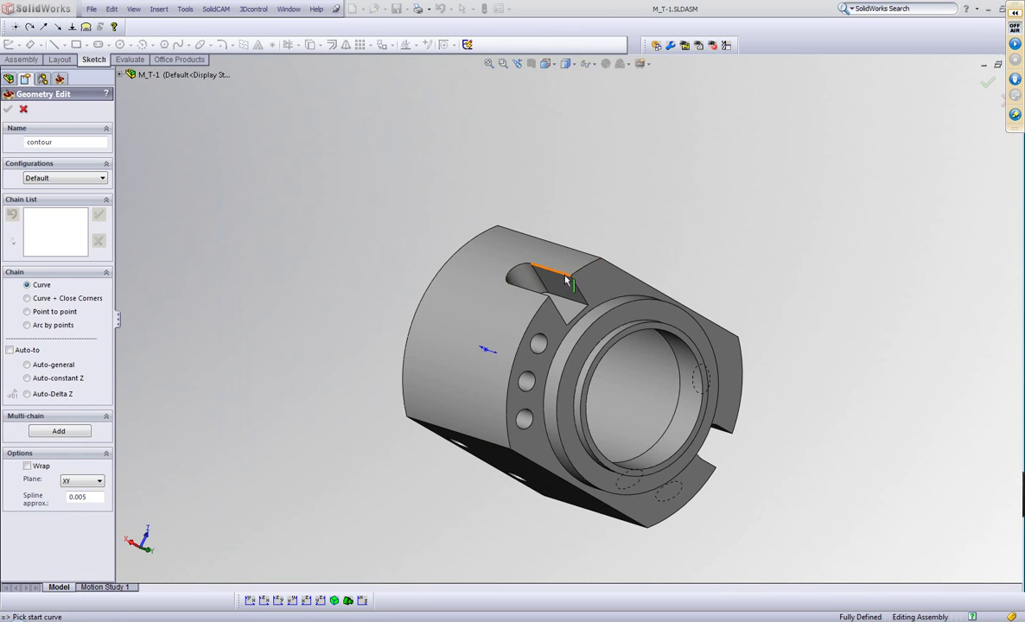
pyautogui.click(566, 278)
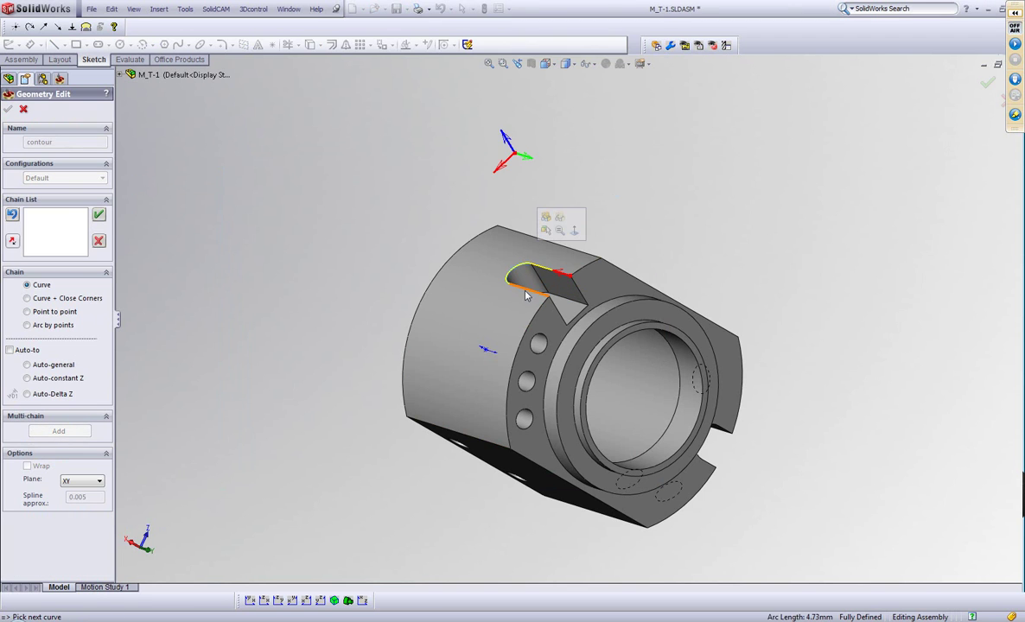
pyautogui.click(528, 296)
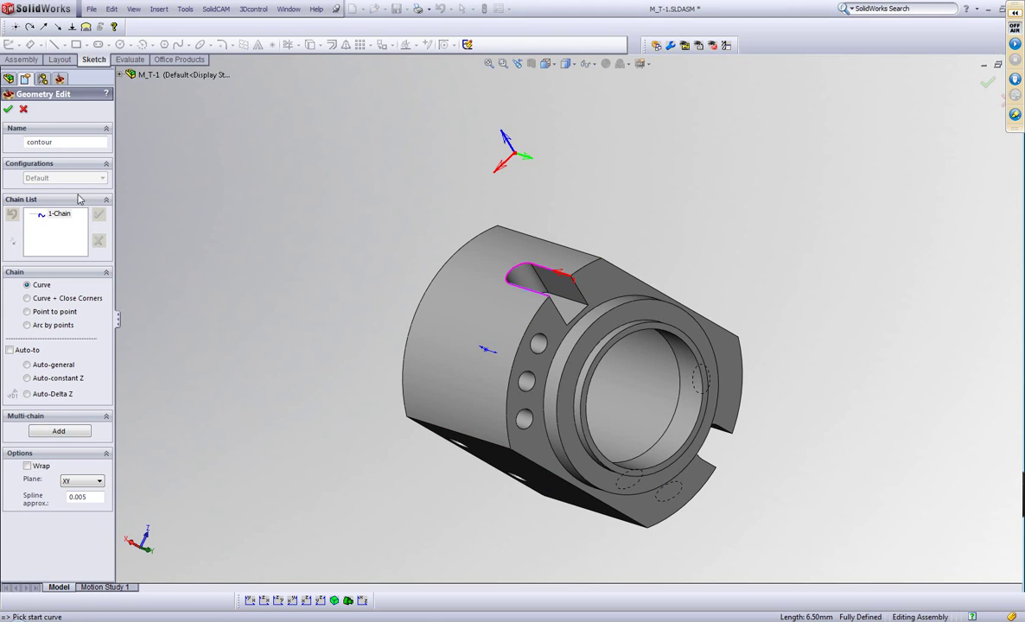
pyautogui.click(7, 109)
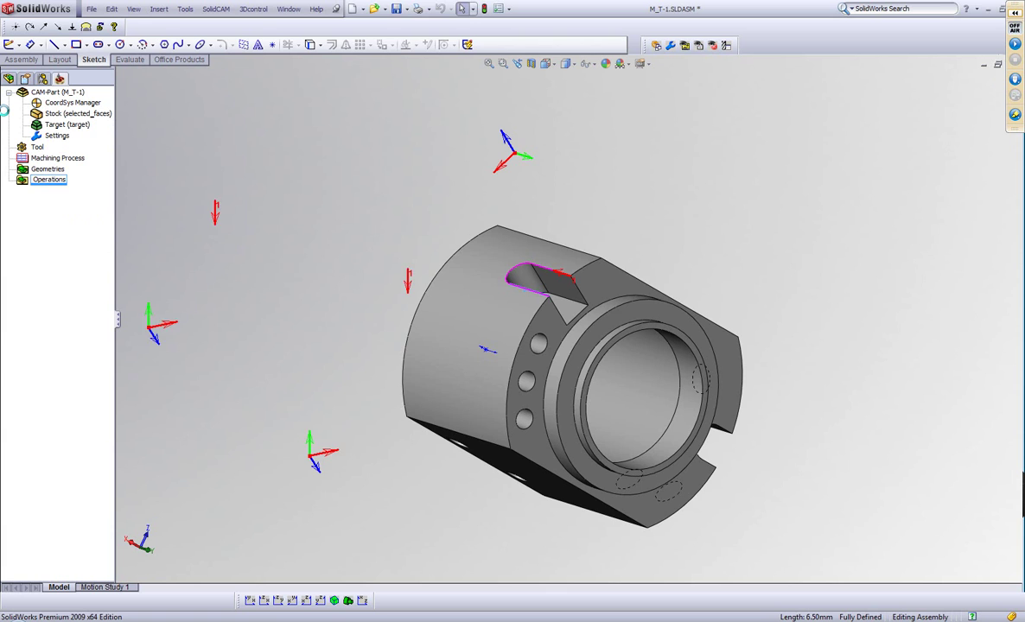
# - Add a new 3 mm end mill and use it as the profile tool
pyautogui.click(375, 287)
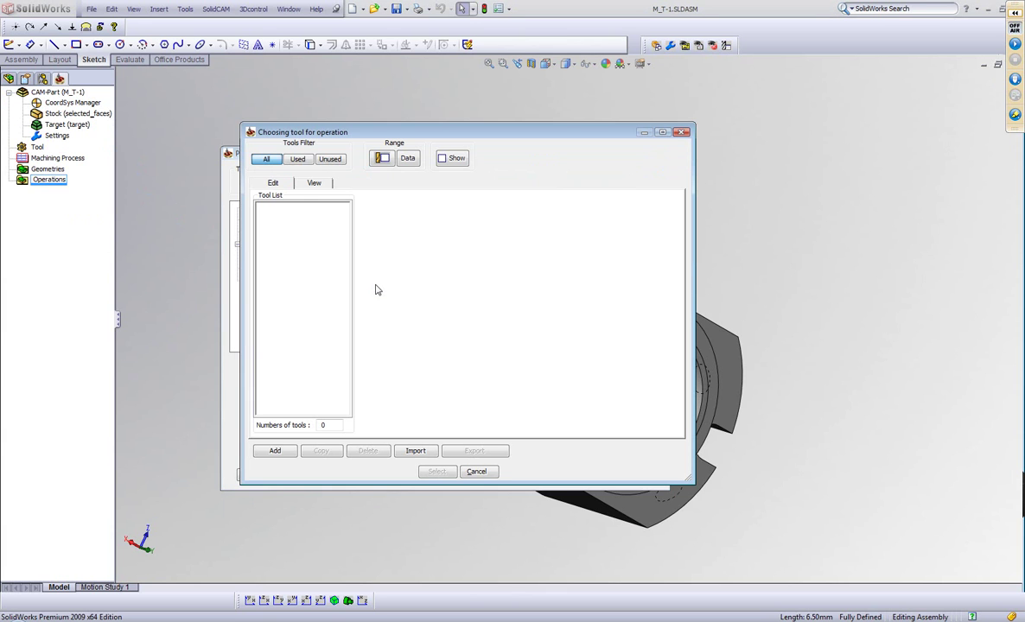
pyautogui.click(275, 450)
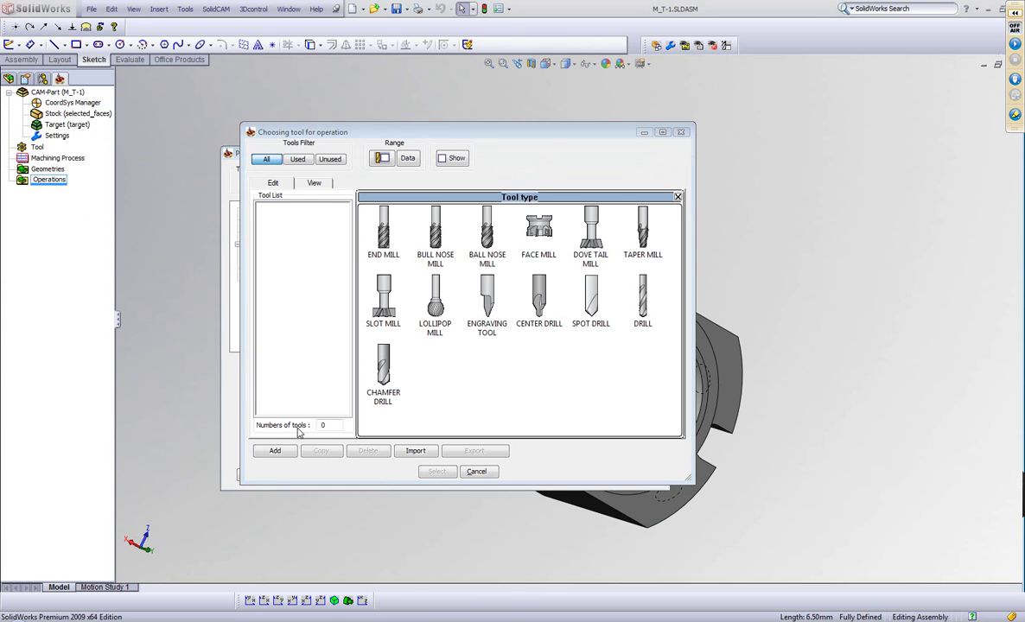
pyautogui.click(395, 242)
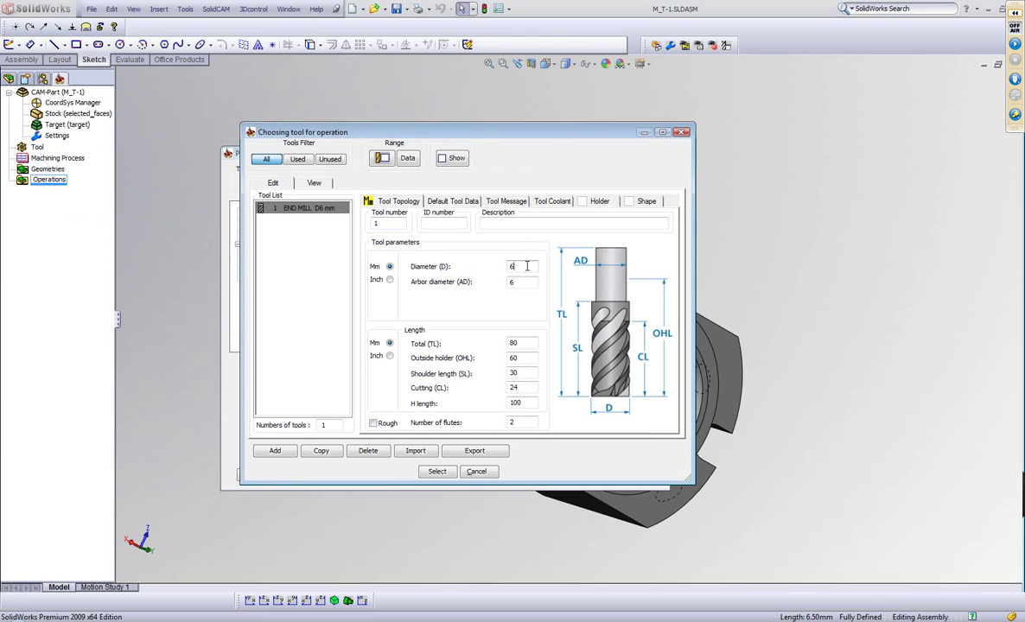
pyautogui.click(436, 471)
# - Set the profile depth to 3.85 by picking the slot's face
pyautogui.click(268, 231)
pyautogui.click(374, 291)
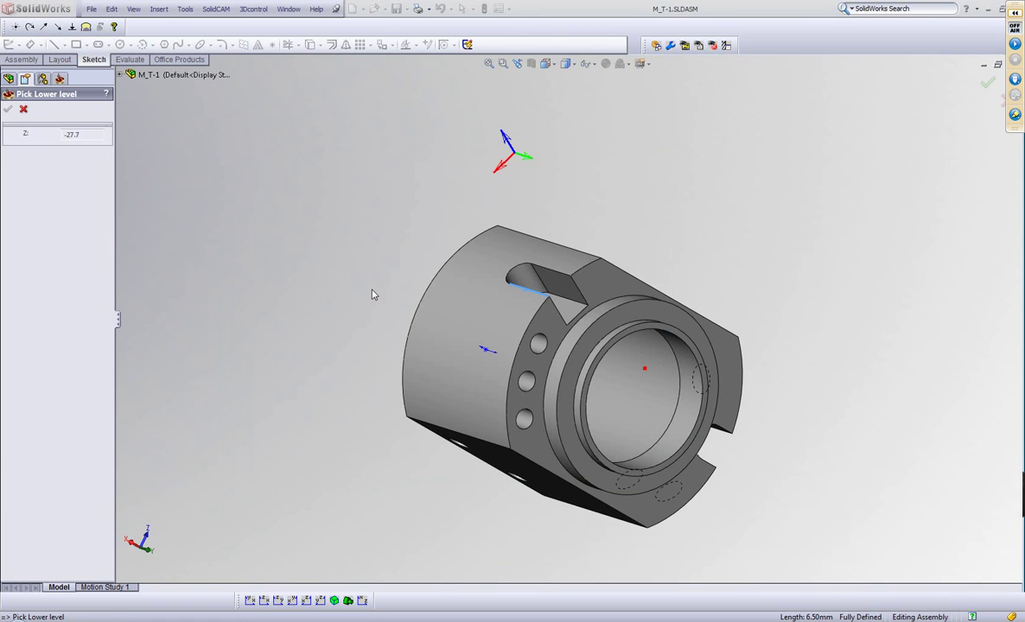
pyautogui.click(568, 313)
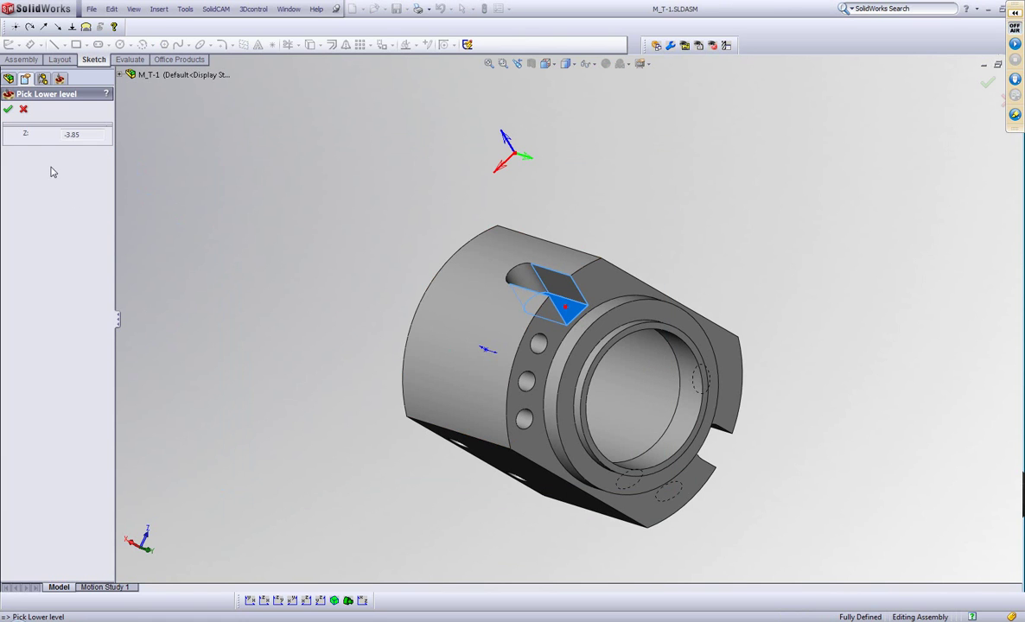
pyautogui.click(10, 110)
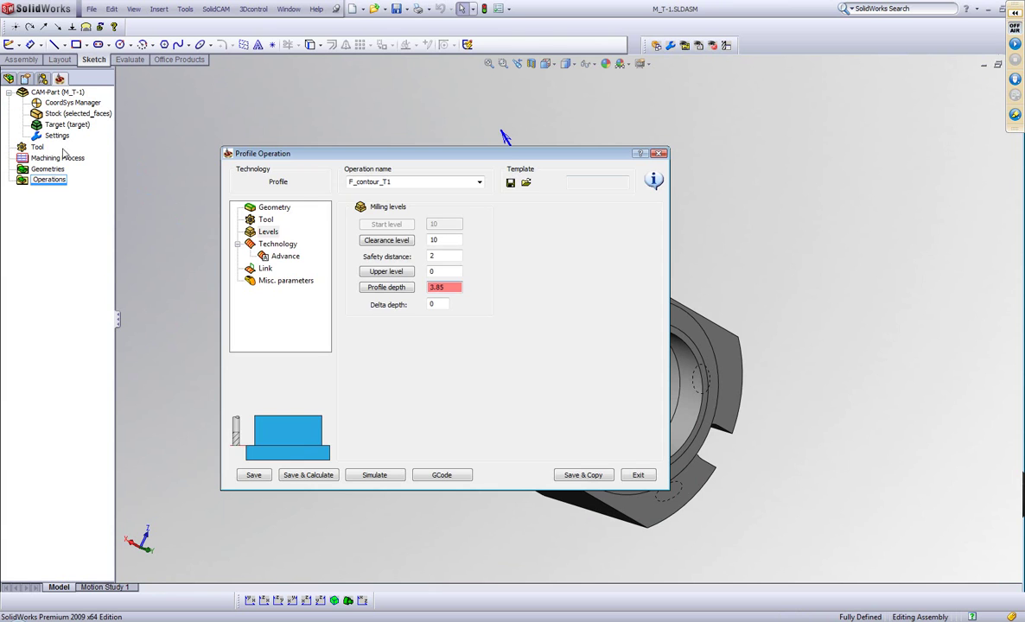
# - Enable a finish pass and use a tangent lead-in of 4 with the same lead-out
pyautogui.click(270, 246)
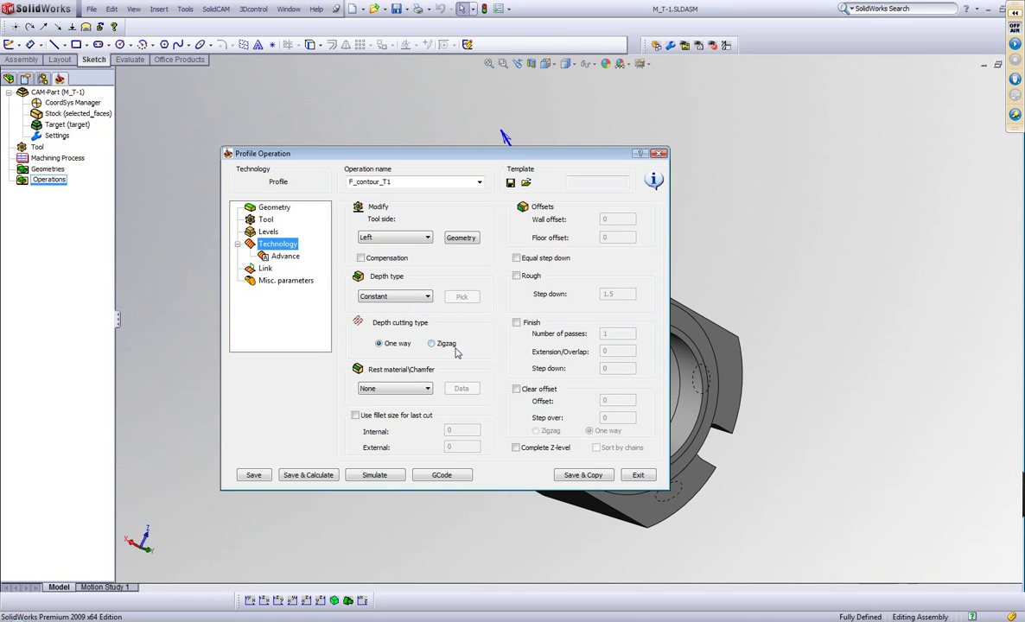
pyautogui.click(516, 324)
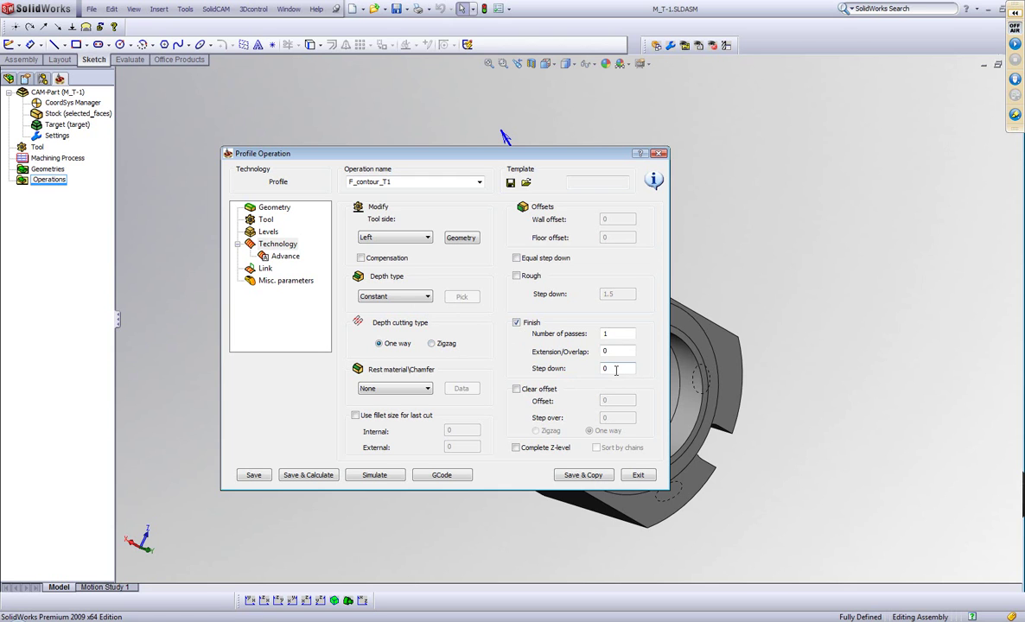
pyautogui.click(265, 268)
pyautogui.click(453, 288)
pyautogui.click(408, 323)
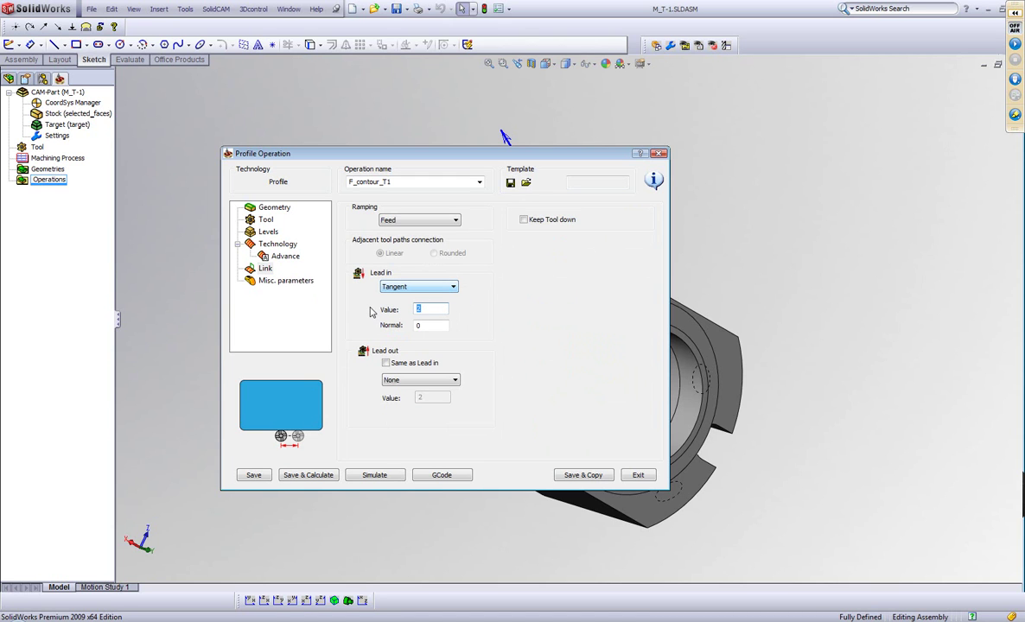
pyautogui.write('4')
pyautogui.click(386, 363)
# - Save and calculate F_contour_T1, then play its SolidVerify simulation on the turned stock
pyautogui.click(298, 477)
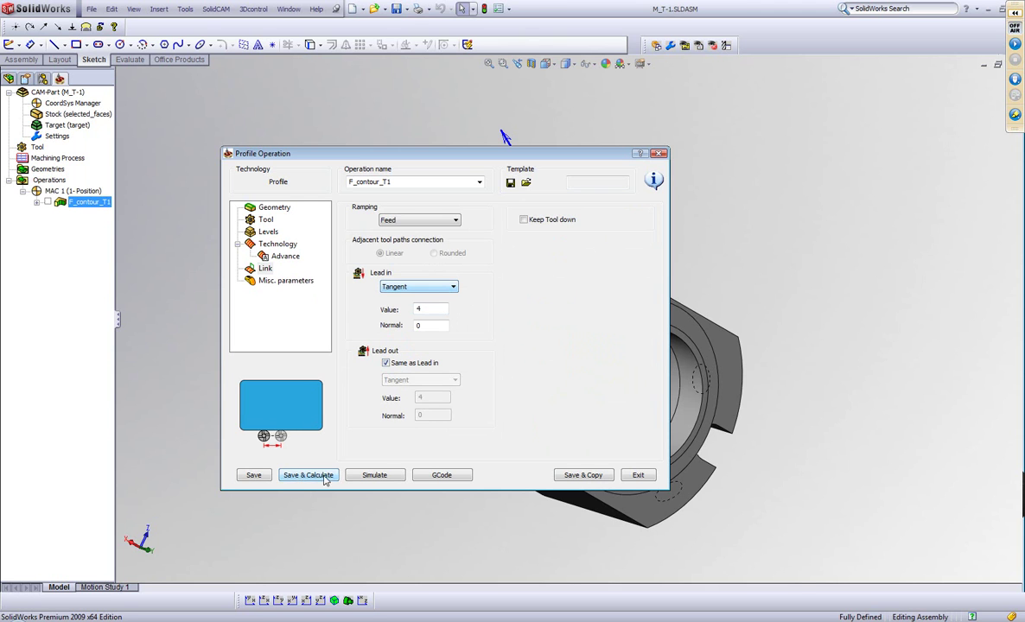
pyautogui.click(367, 476)
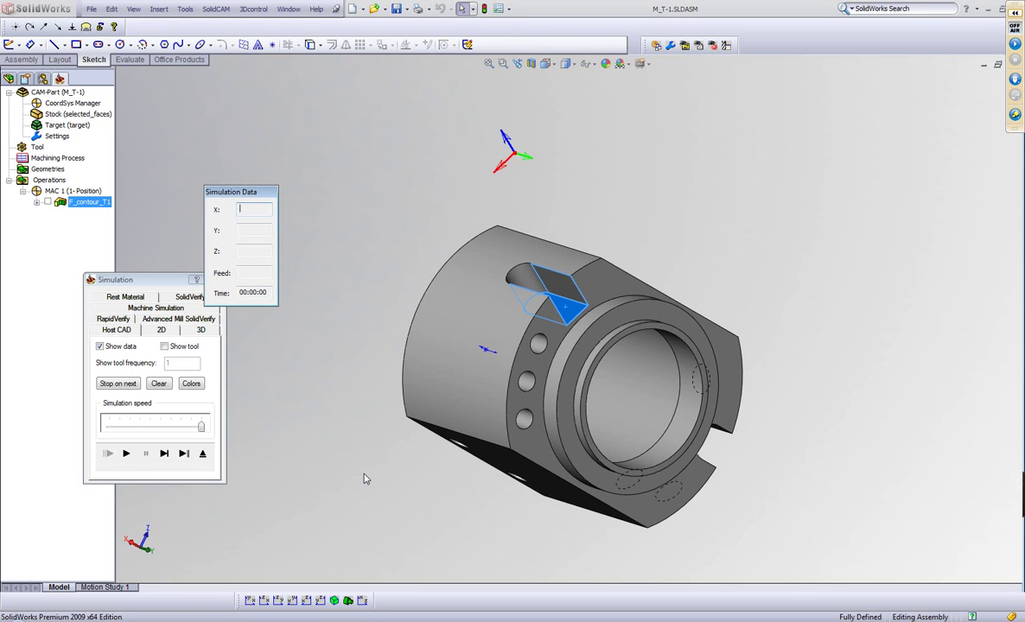
pyautogui.click(181, 297)
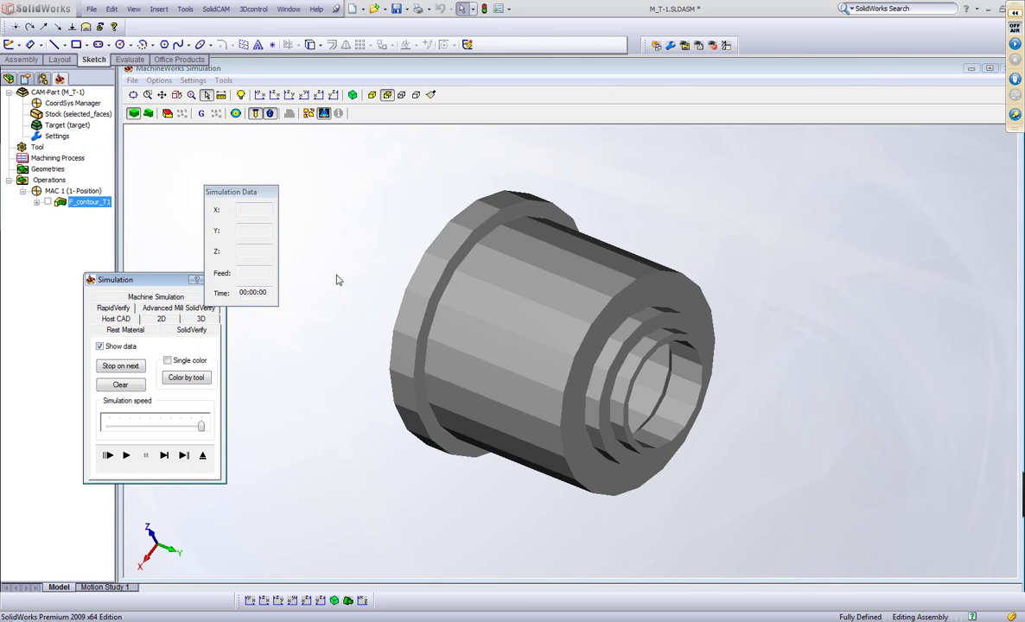
pyautogui.click(126, 455)
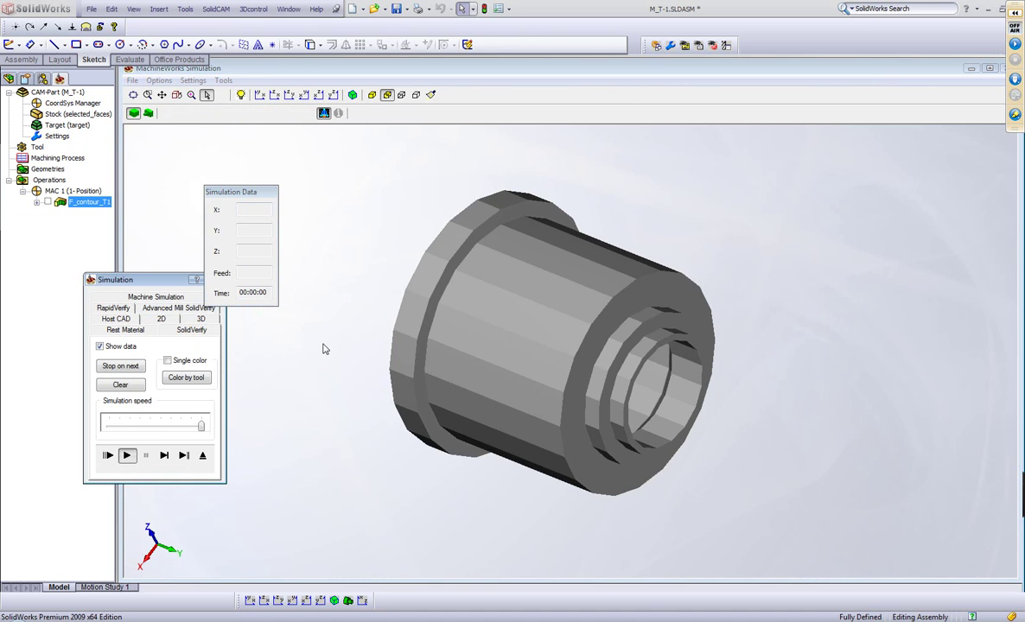